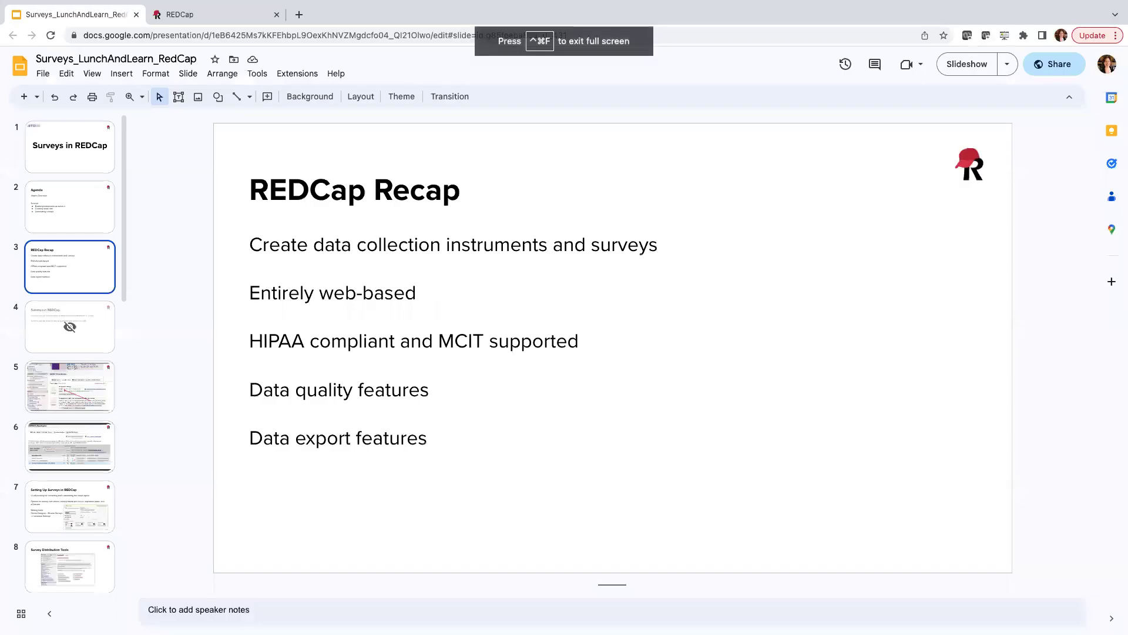
# Log in to REDCap and approve a Duo push for two-step verification
pyautogui.click(183, 17)
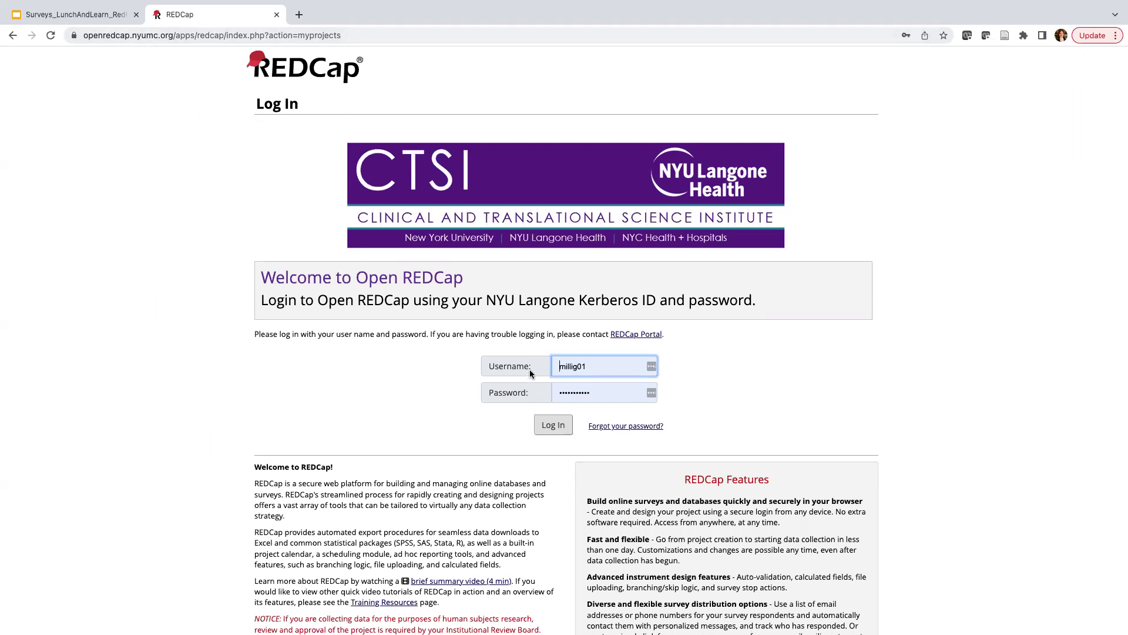
pyautogui.click(554, 428)
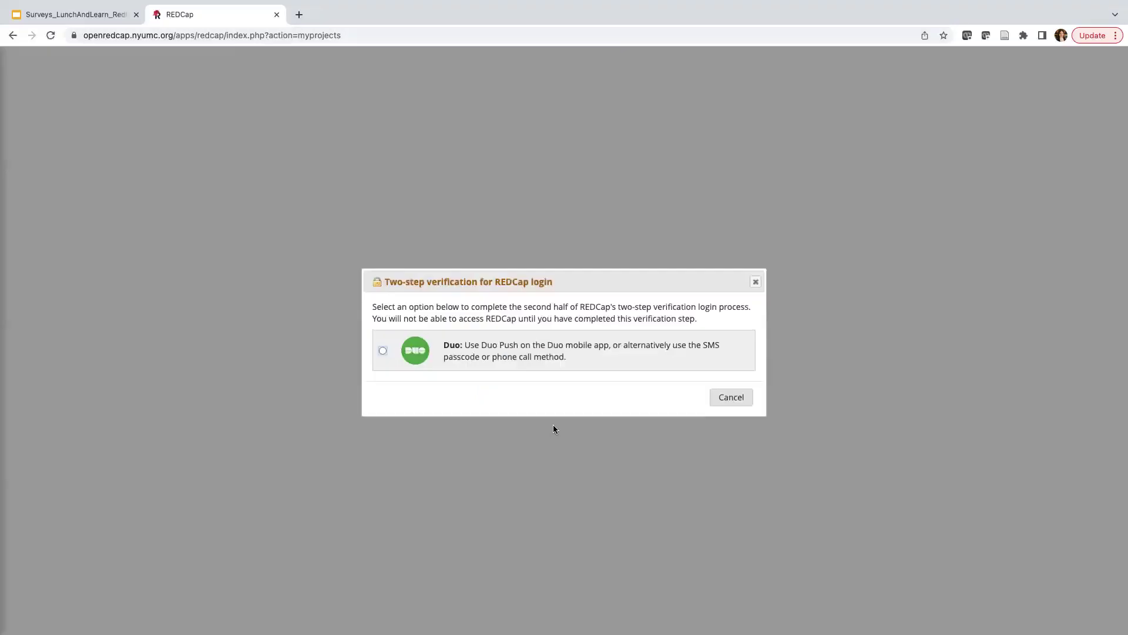
pyautogui.click(567, 359)
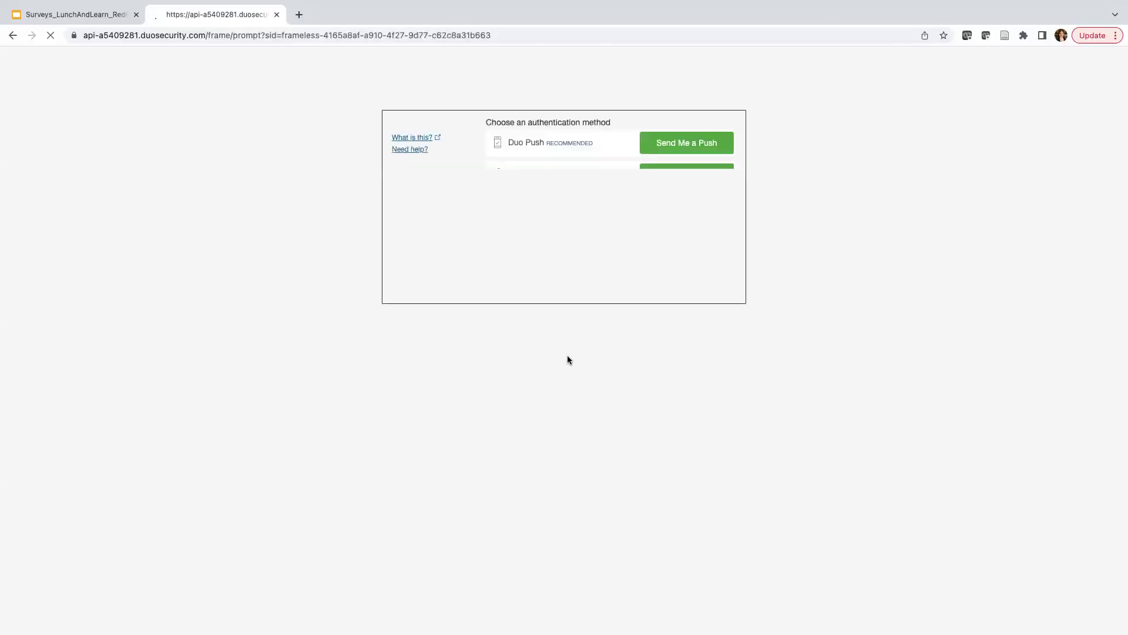
pyautogui.click(686, 142)
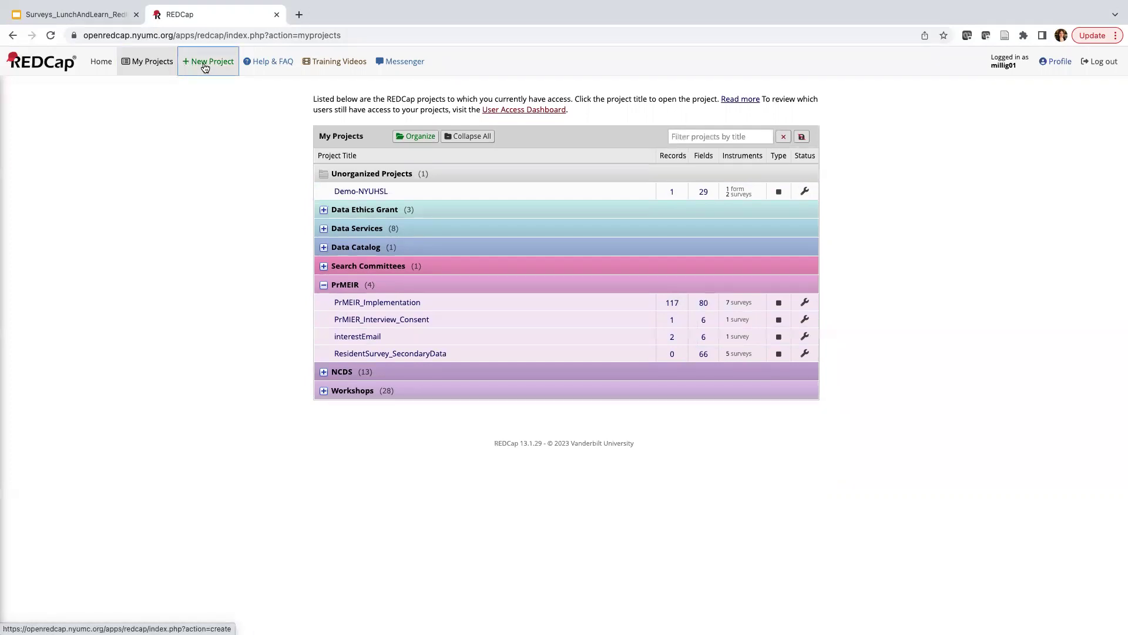
# Create empty project 'Demo-Surveys' with purpose Practice / Just for fun, filed in Workshops
pyautogui.click(208, 66)
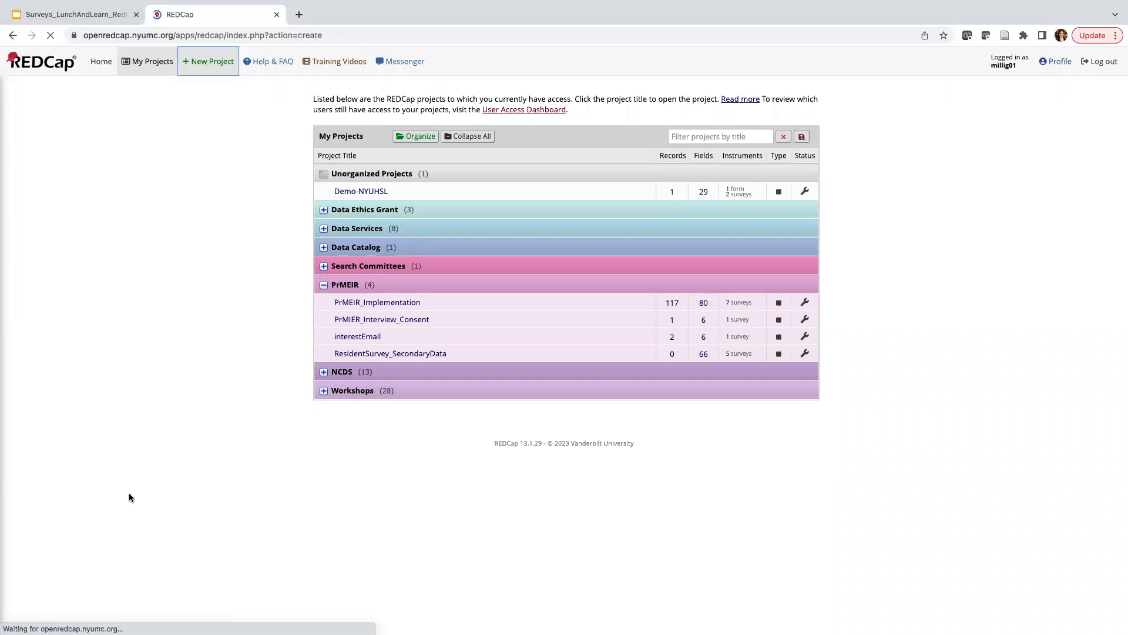
pyautogui.write('Demo-Surveys')
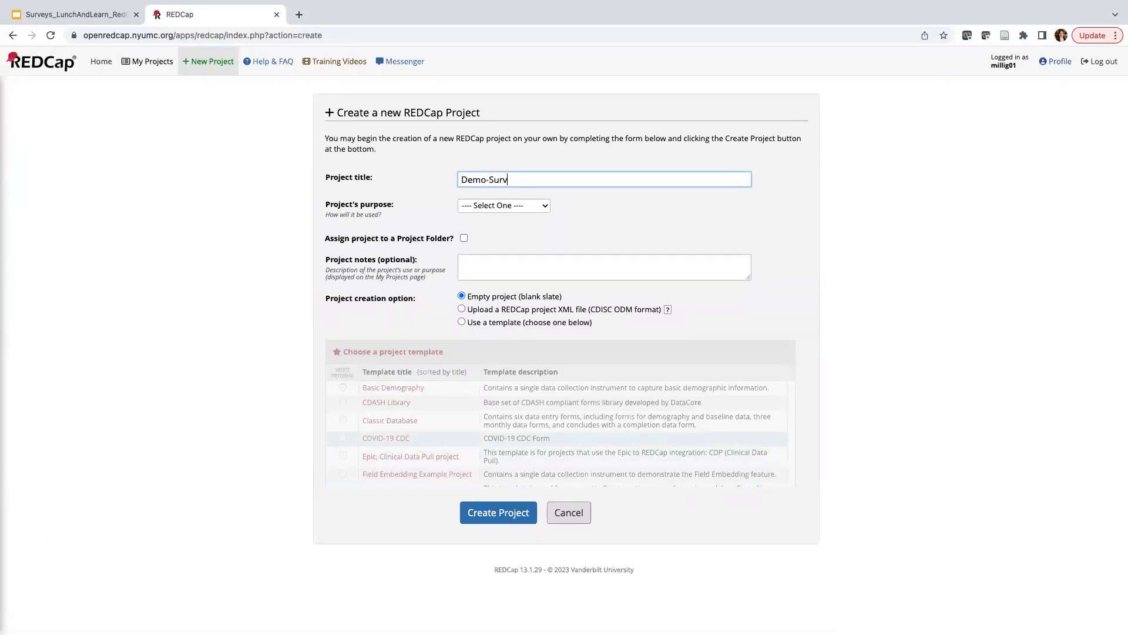
pyautogui.click(493, 206)
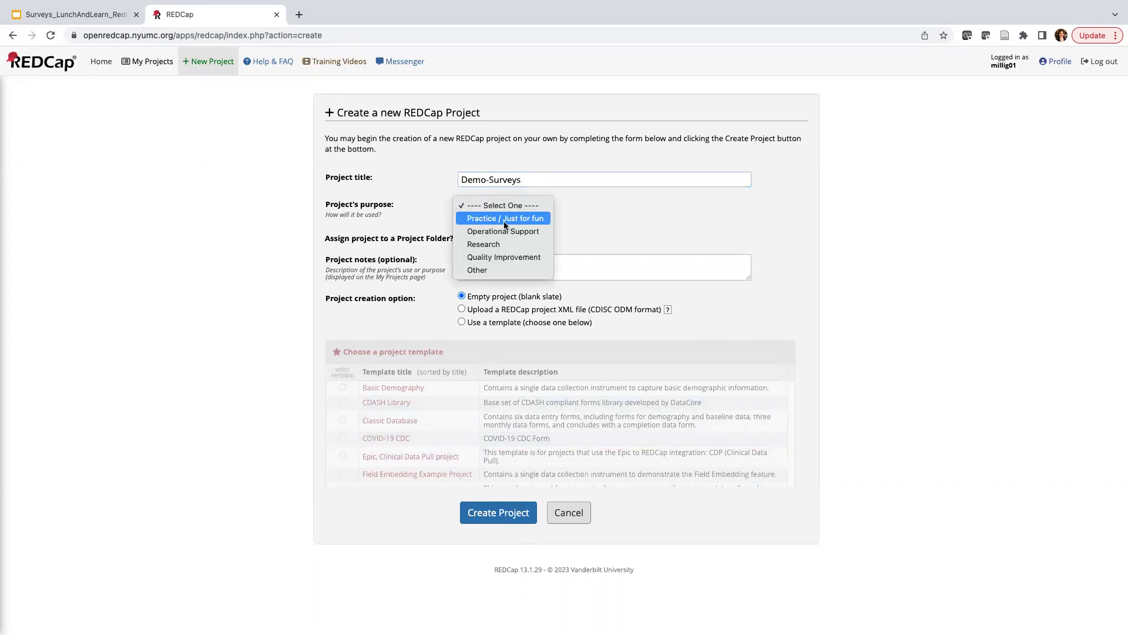
pyautogui.click(497, 246)
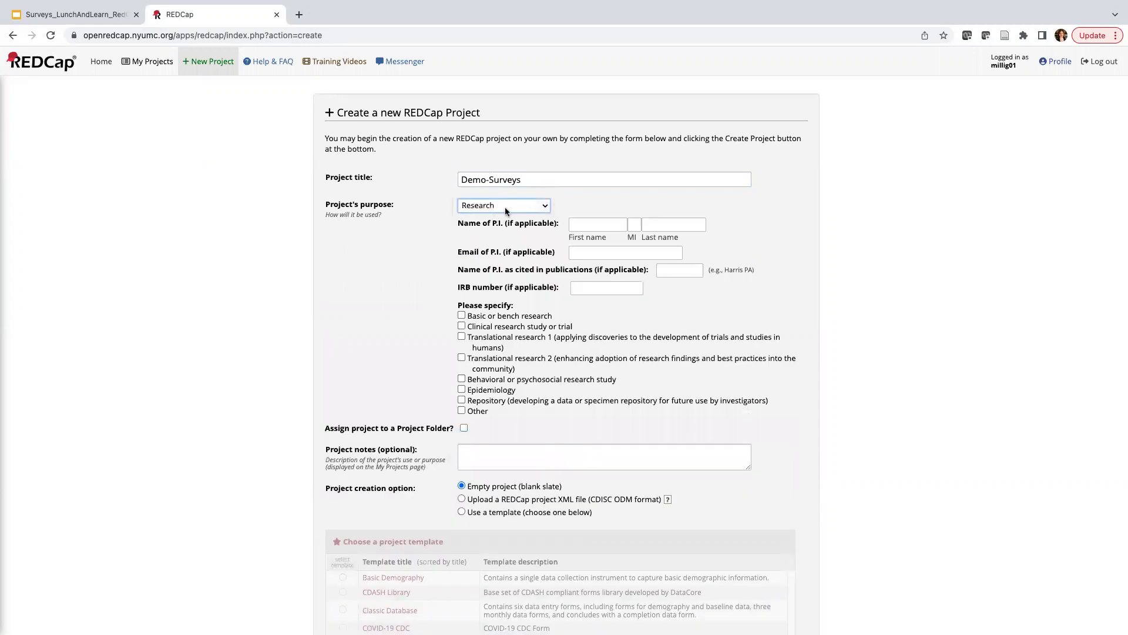
pyautogui.click(504, 205)
pyautogui.press('Escape')
pyautogui.press('Up')
pyautogui.press('Up')
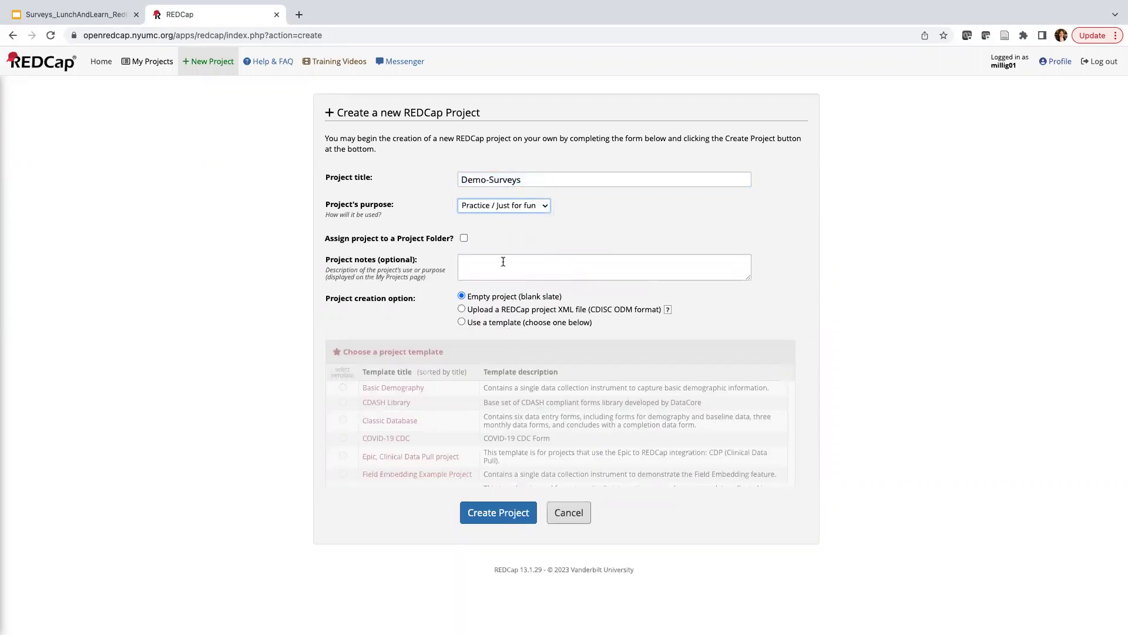
pyautogui.click(463, 237)
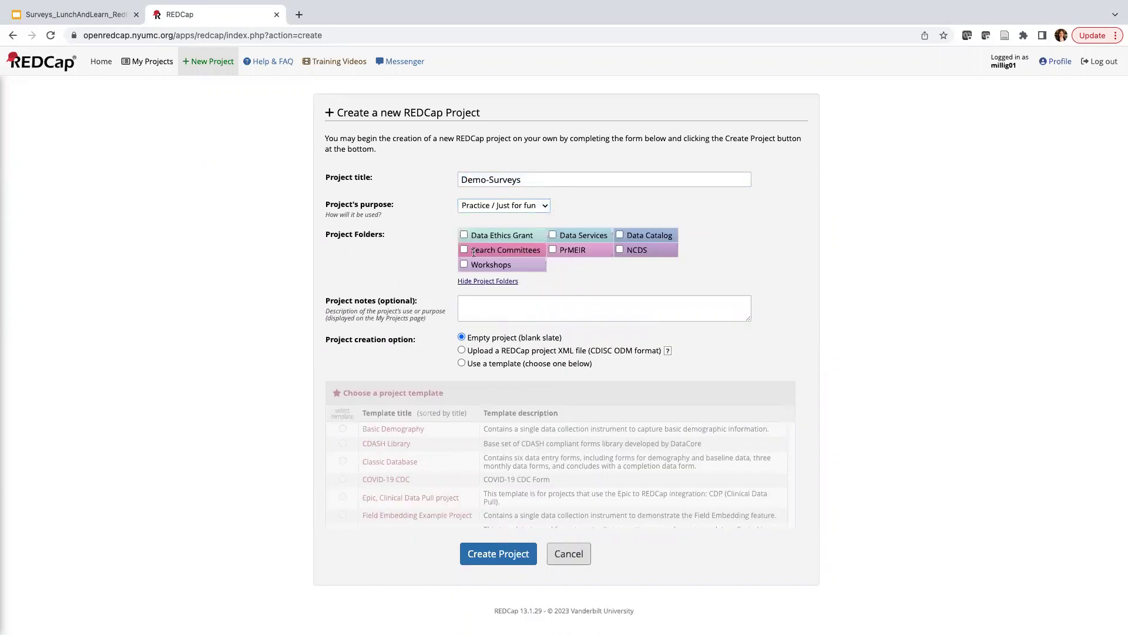
pyautogui.click(464, 265)
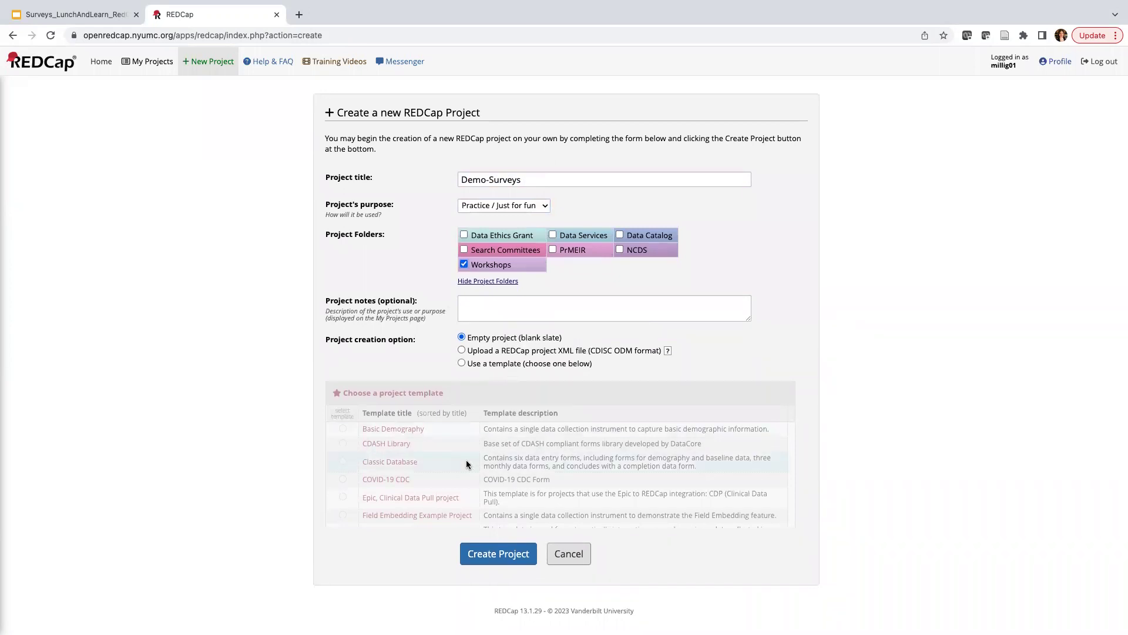
pyautogui.click(499, 564)
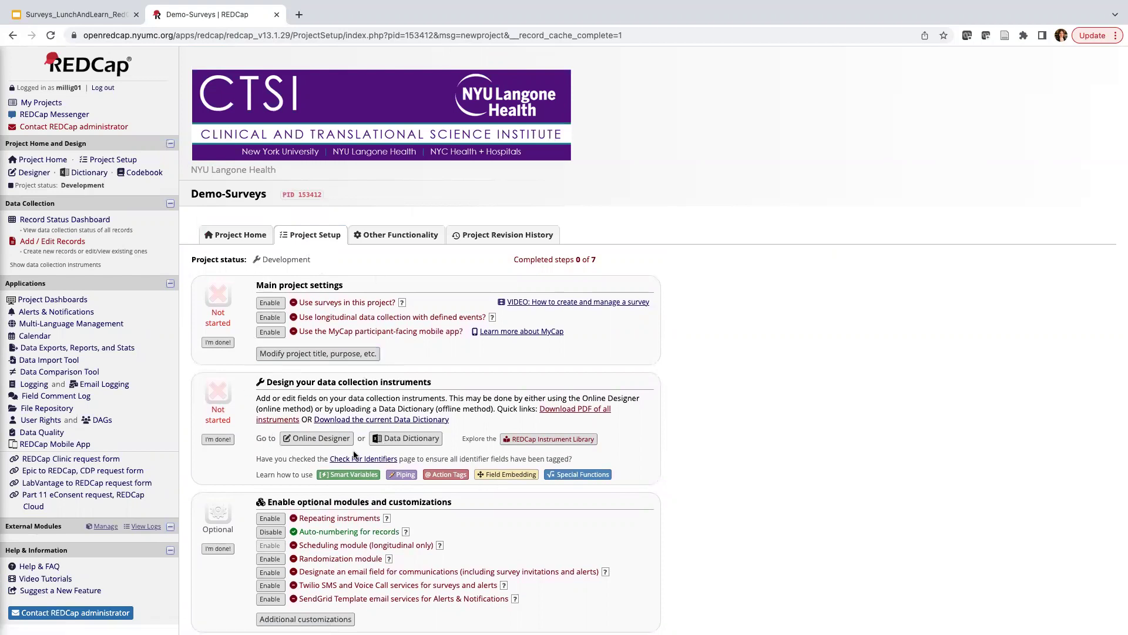
# In the REDCap Shared Library, expand the Nacho Craving Index Survey and choose to import it
pyautogui.click(558, 444)
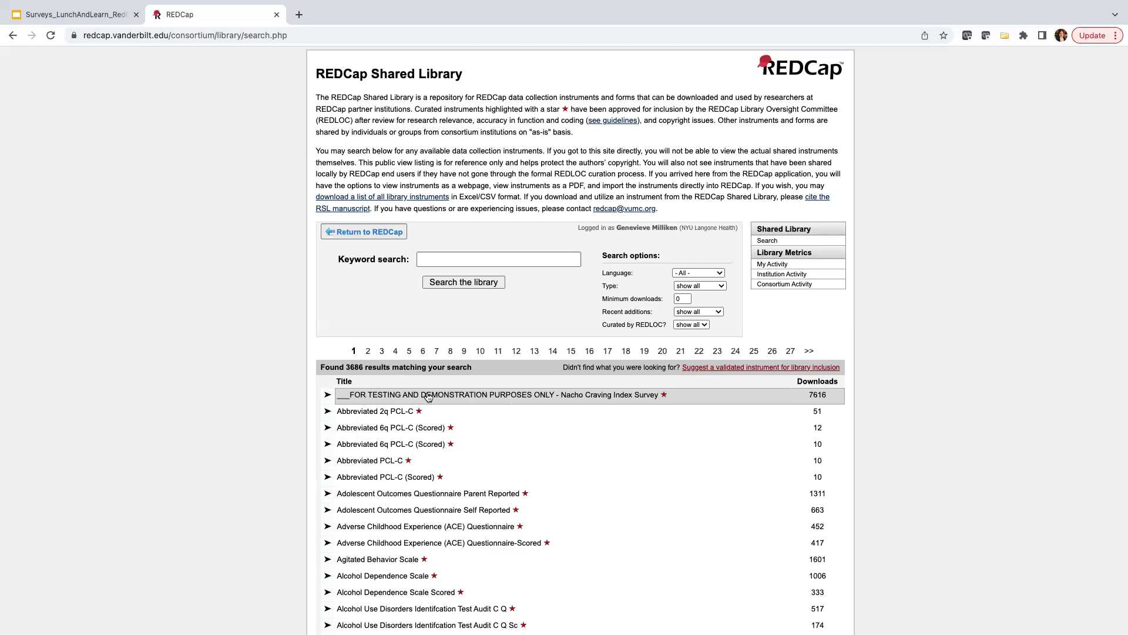
pyautogui.click(576, 394)
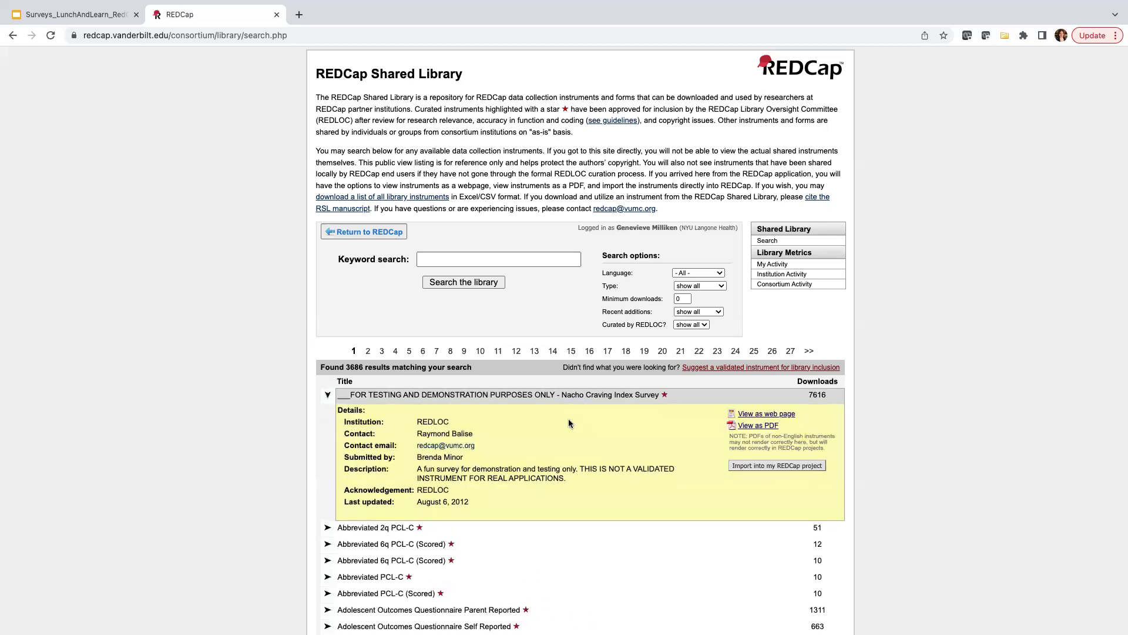
pyautogui.scroll(-1, 568, 423)
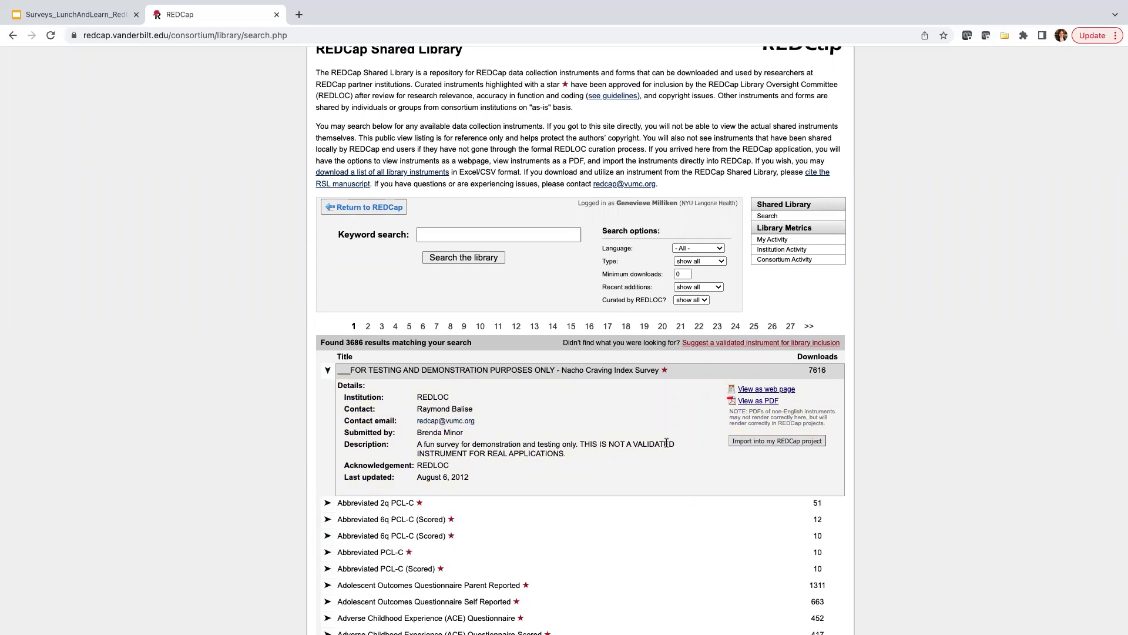
pyautogui.click(777, 441)
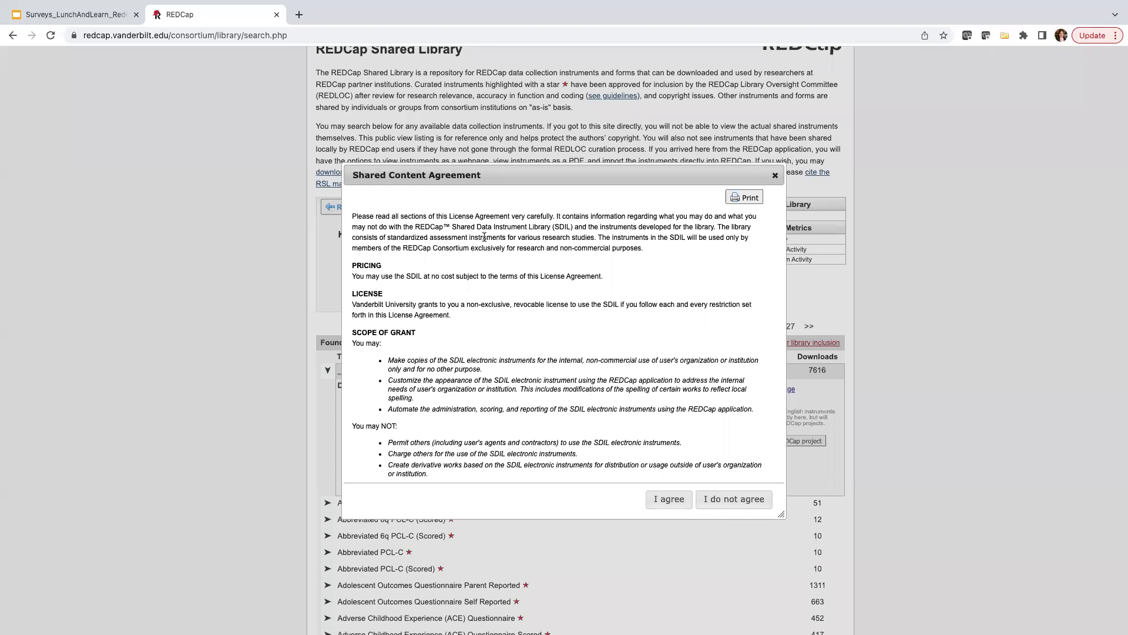
pyautogui.scroll(-1, 498, 392)
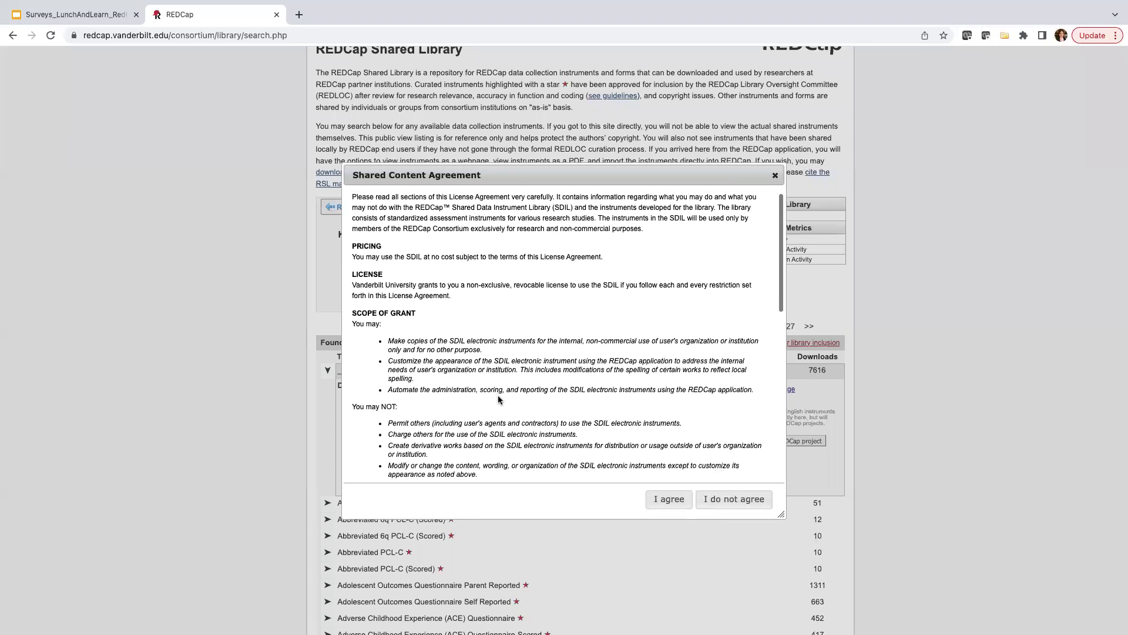
pyautogui.scroll(-10, 498, 400)
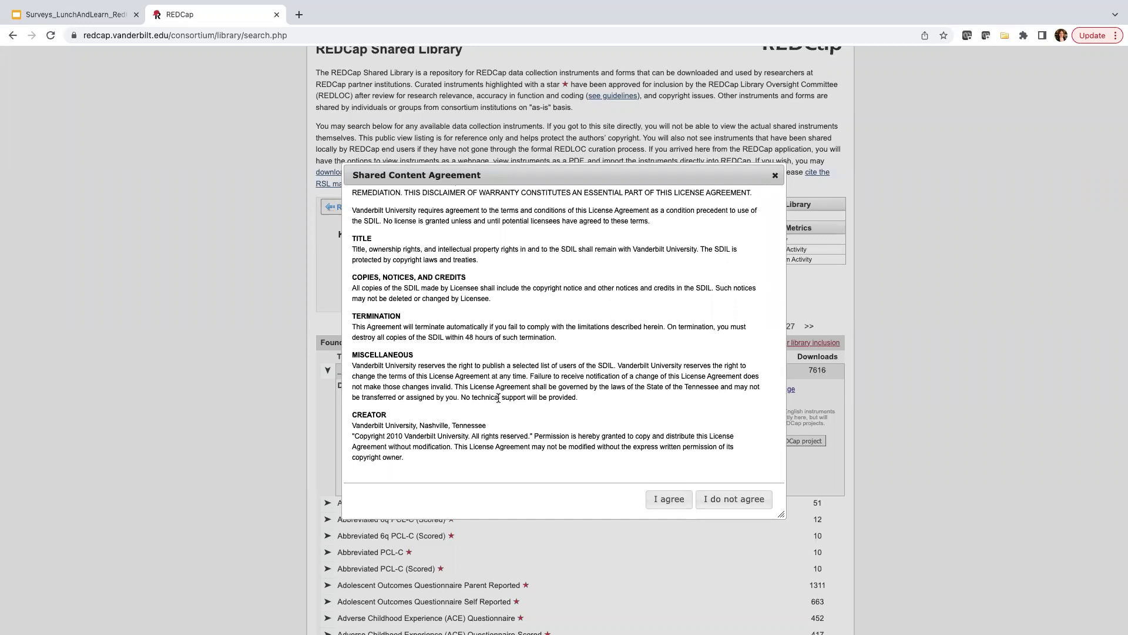
# Accept the agreement and add the instrument named 'Nacho Craving Index Survey', without its testing prefix
pyautogui.click(653, 500)
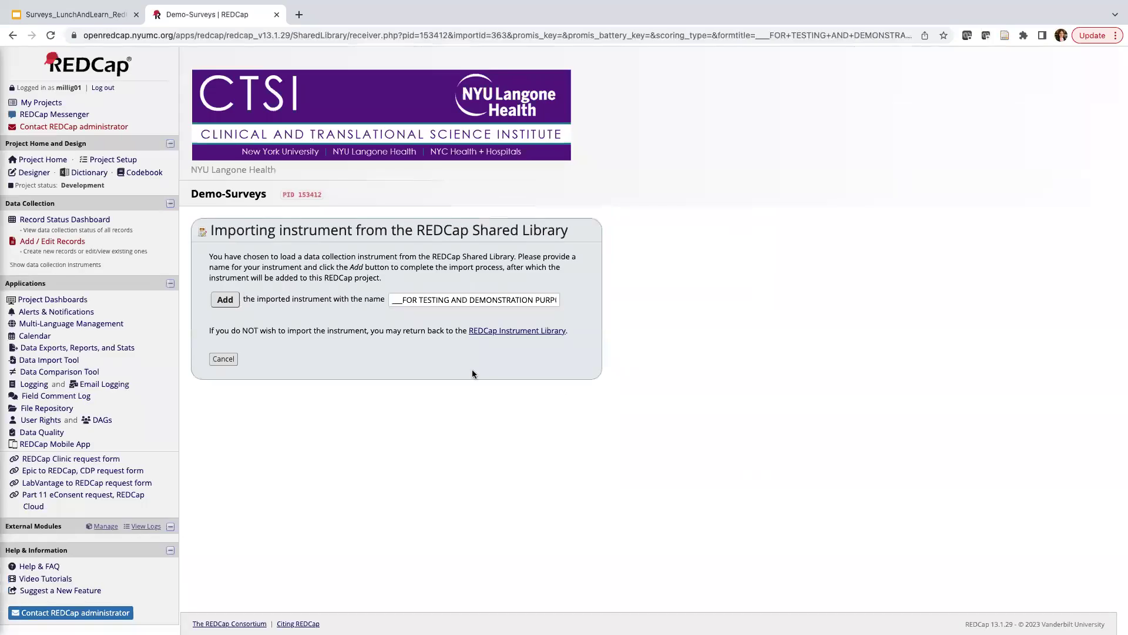
pyautogui.click(421, 299)
pyautogui.press('End')
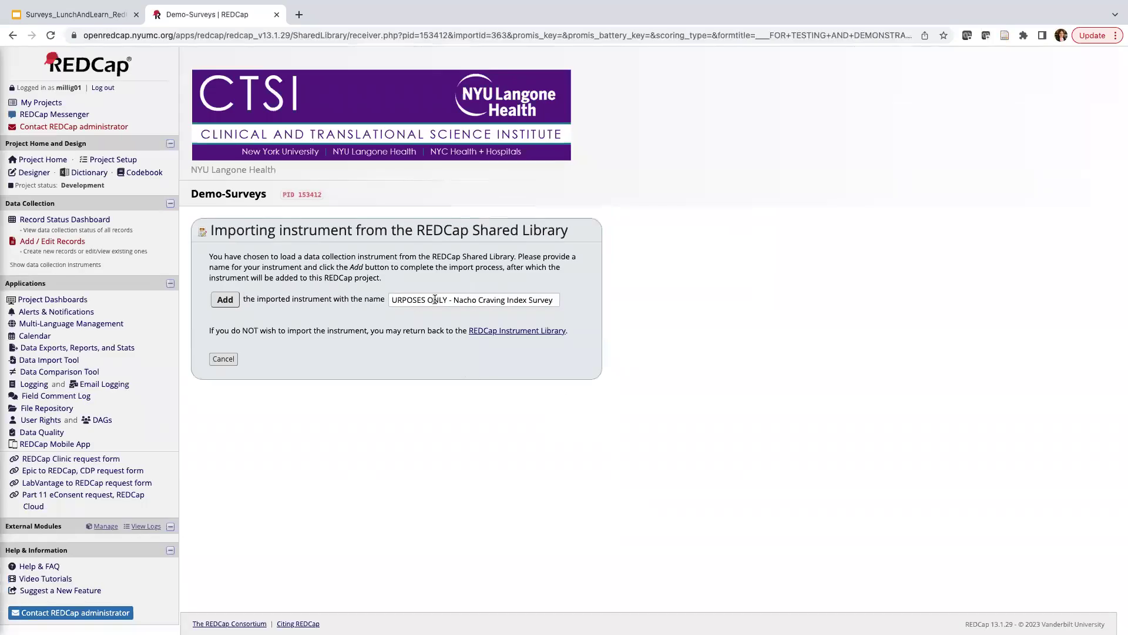
pyautogui.moveTo(454, 299); pyautogui.dragTo(380, 303)
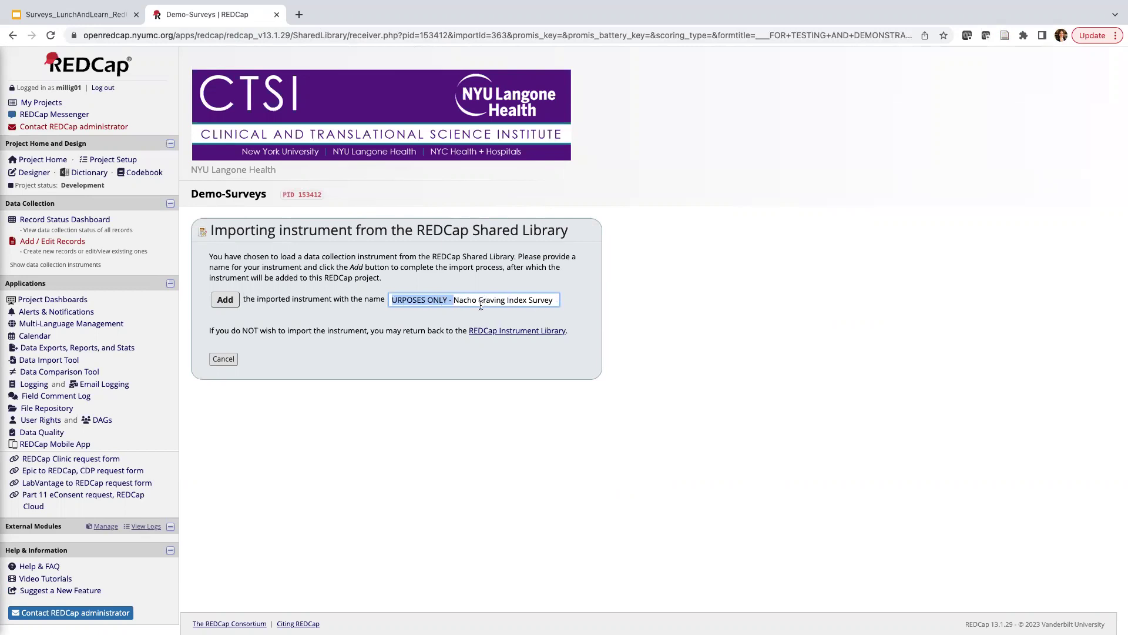
pyautogui.press('BackSpace')
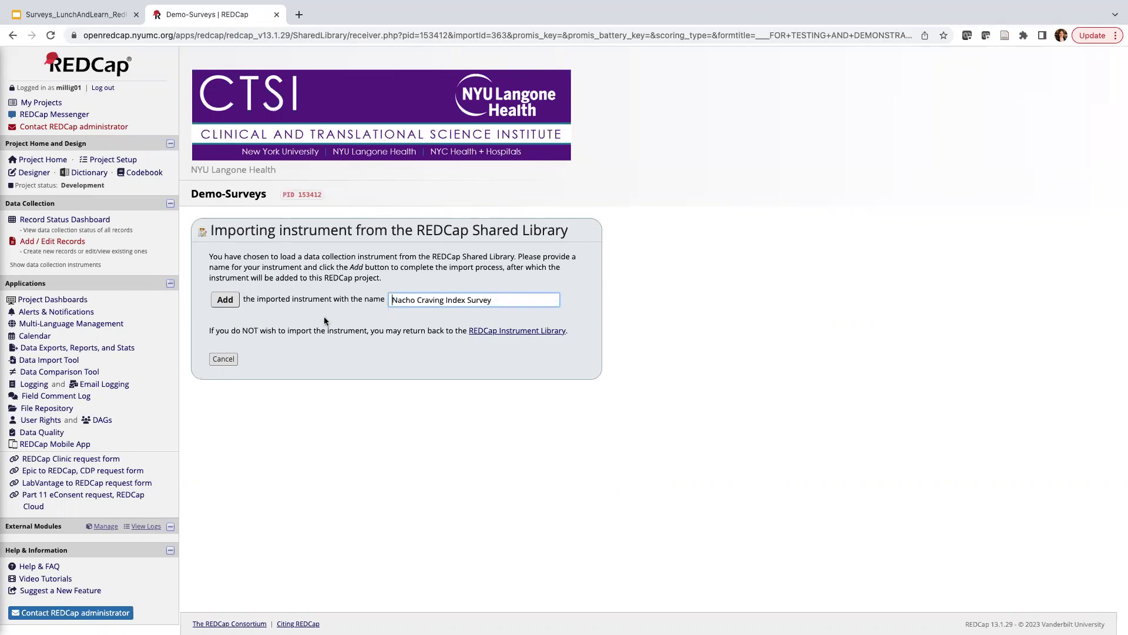
pyautogui.click(225, 301)
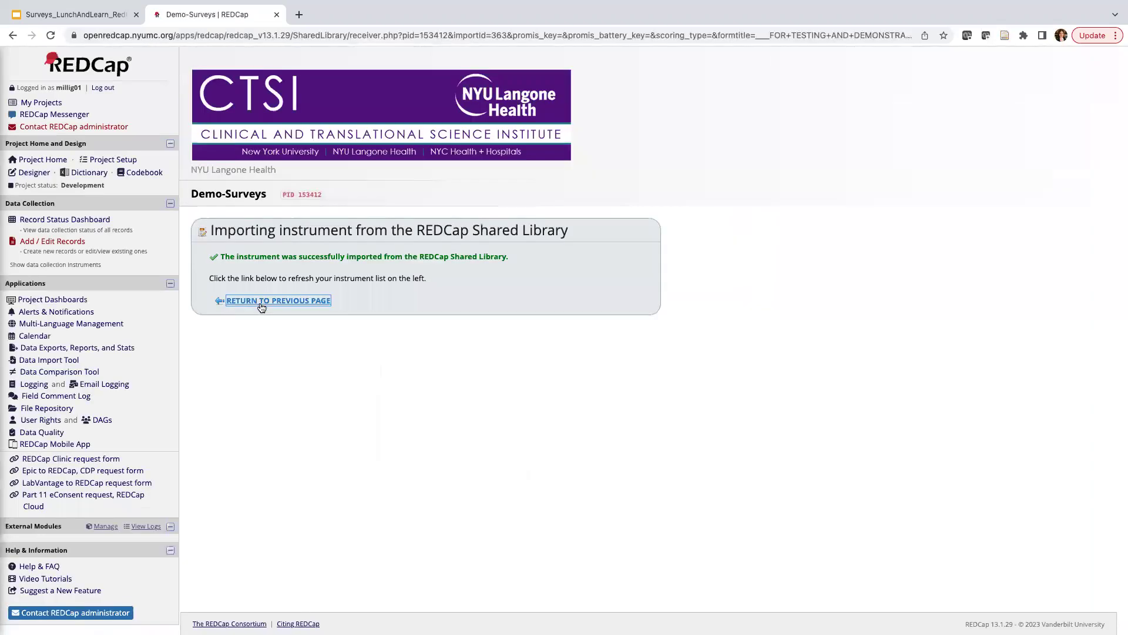
# Back in the instrument list, delete Form 1 and confirm the deletion
pyautogui.click(261, 303)
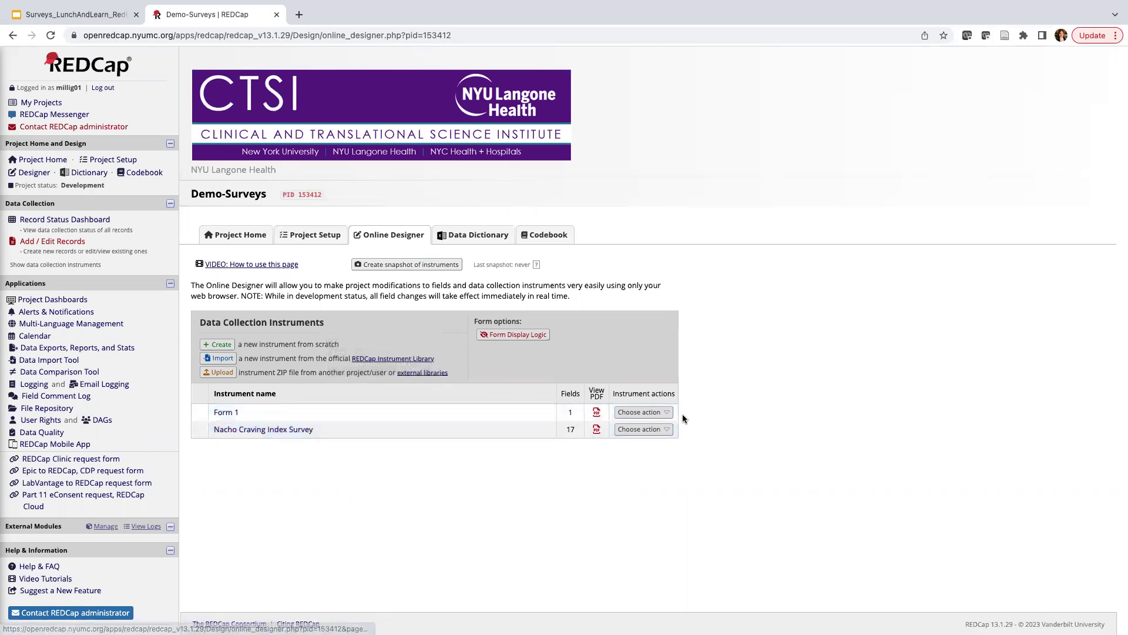
pyautogui.click(641, 412)
pyautogui.click(639, 458)
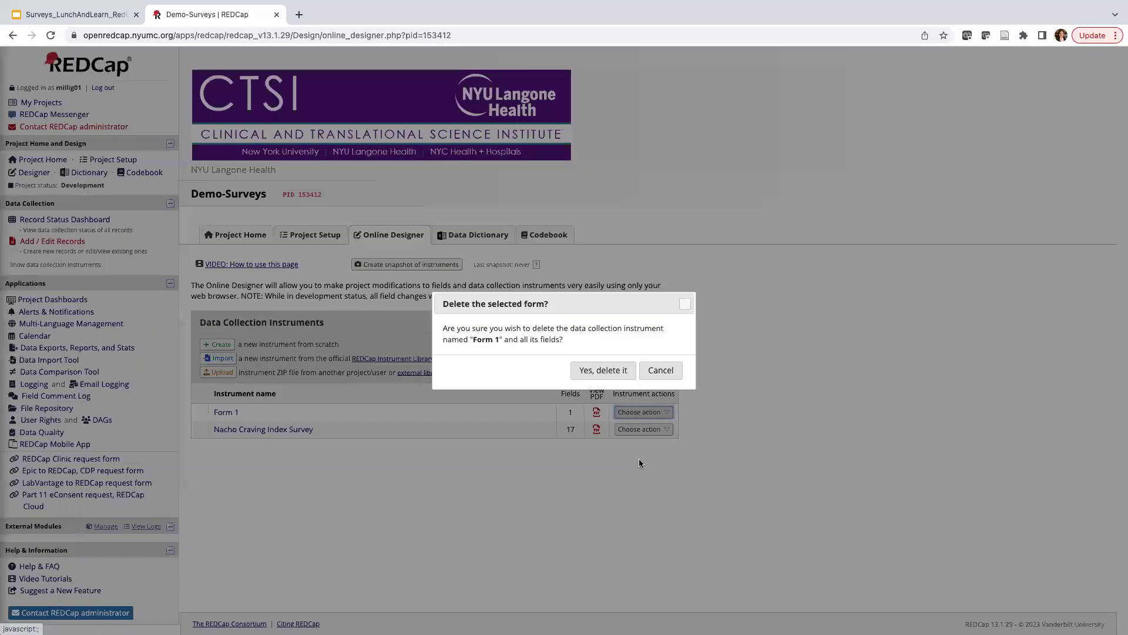
pyautogui.click(600, 371)
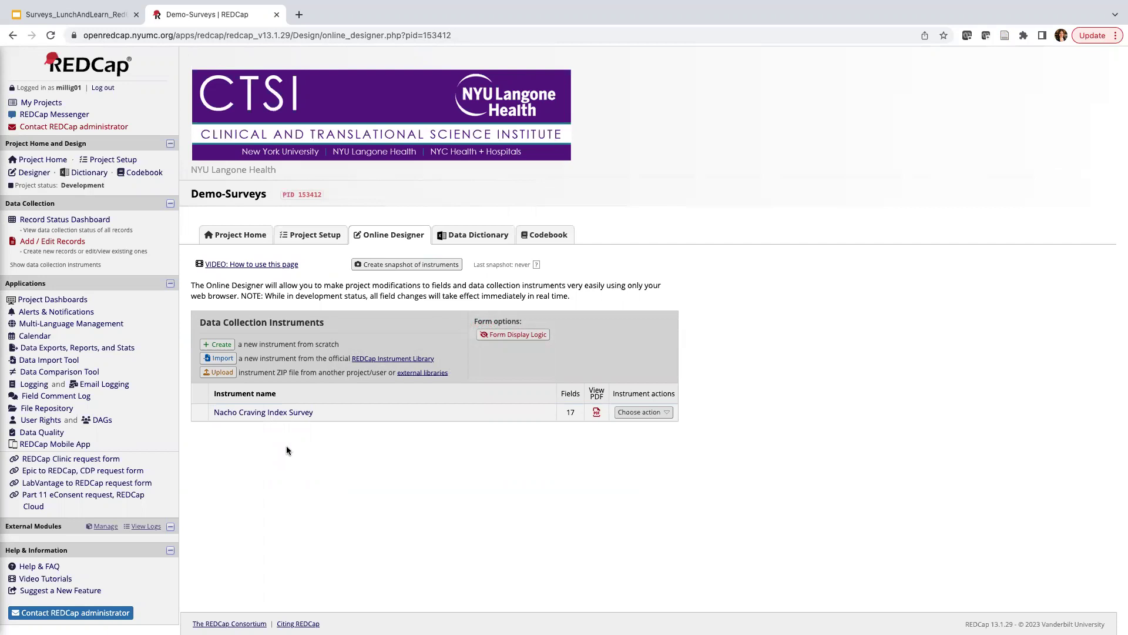
# Search the Shared Library for 'demographic' and go to page 3 of the results
pyautogui.click(223, 361)
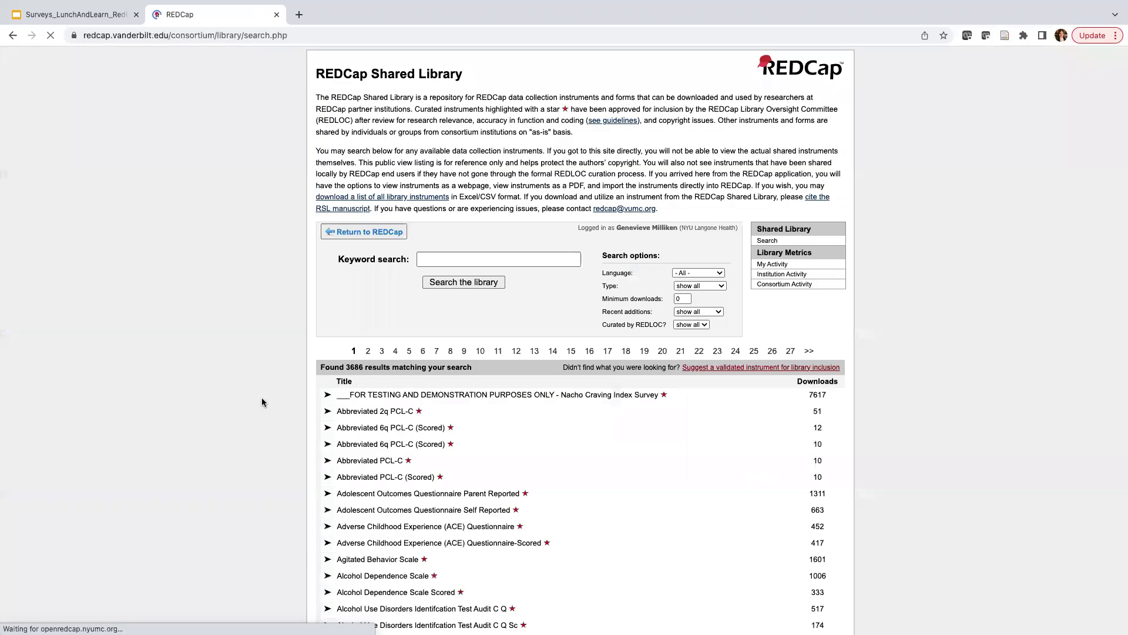
pyautogui.click(456, 257)
pyautogui.click(517, 287)
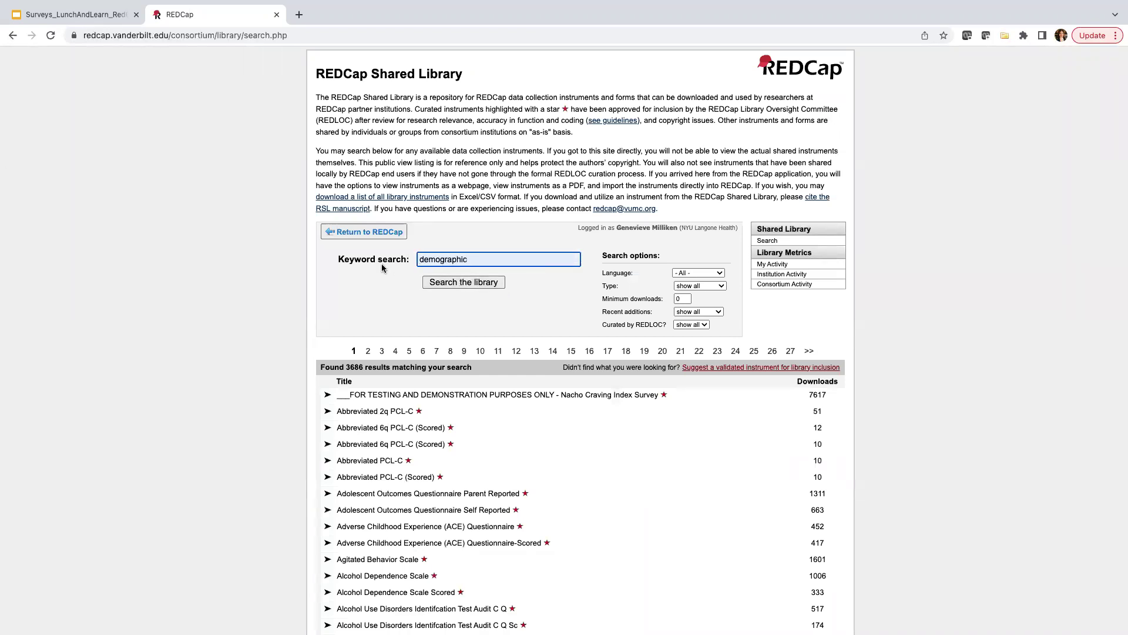
pyautogui.click(447, 284)
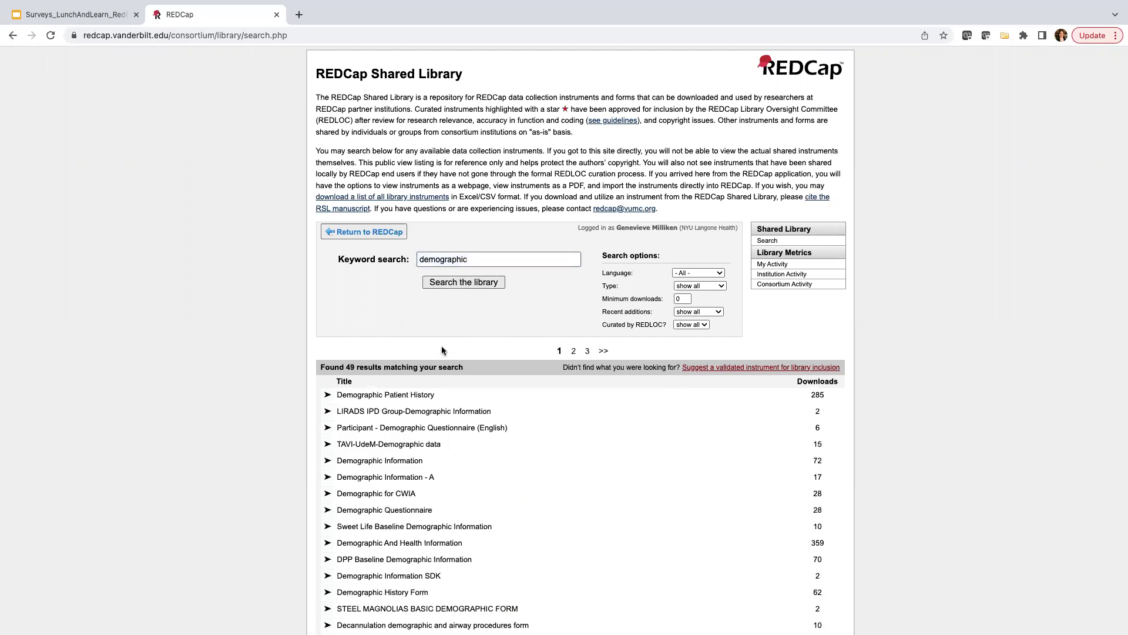
pyautogui.scroll(-2, 541, 357)
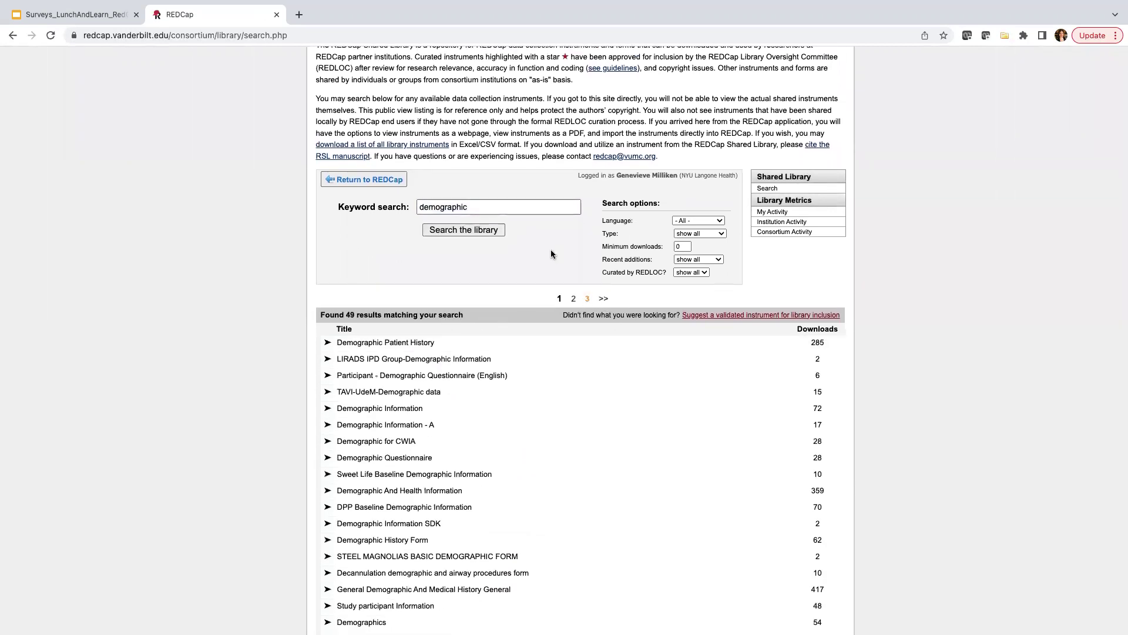
pyautogui.click(483, 205)
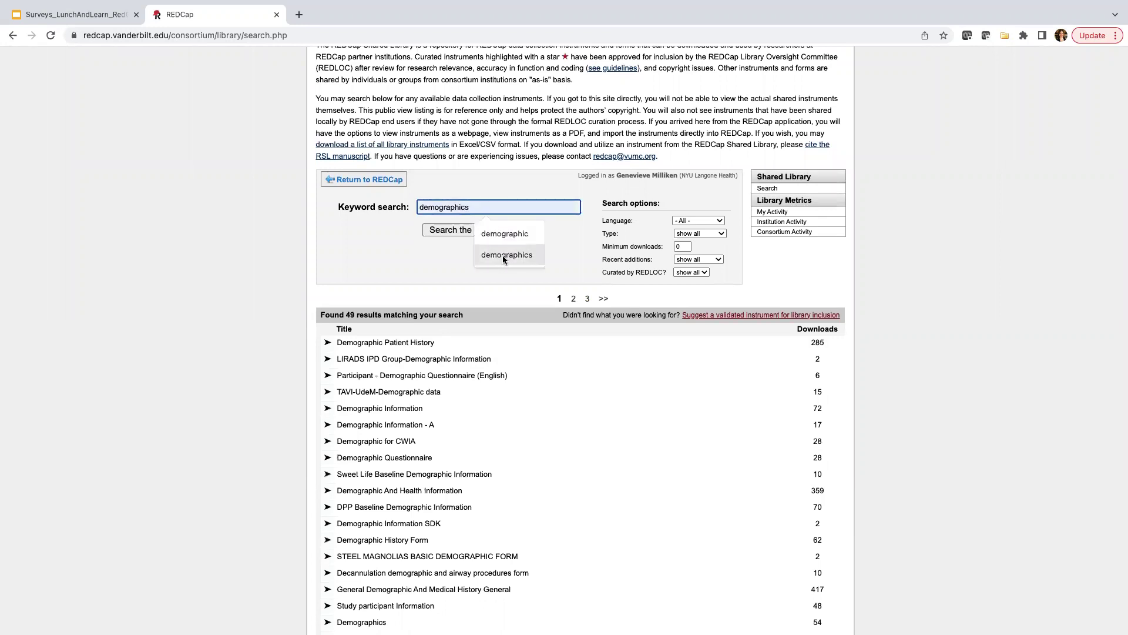
pyautogui.click(460, 297)
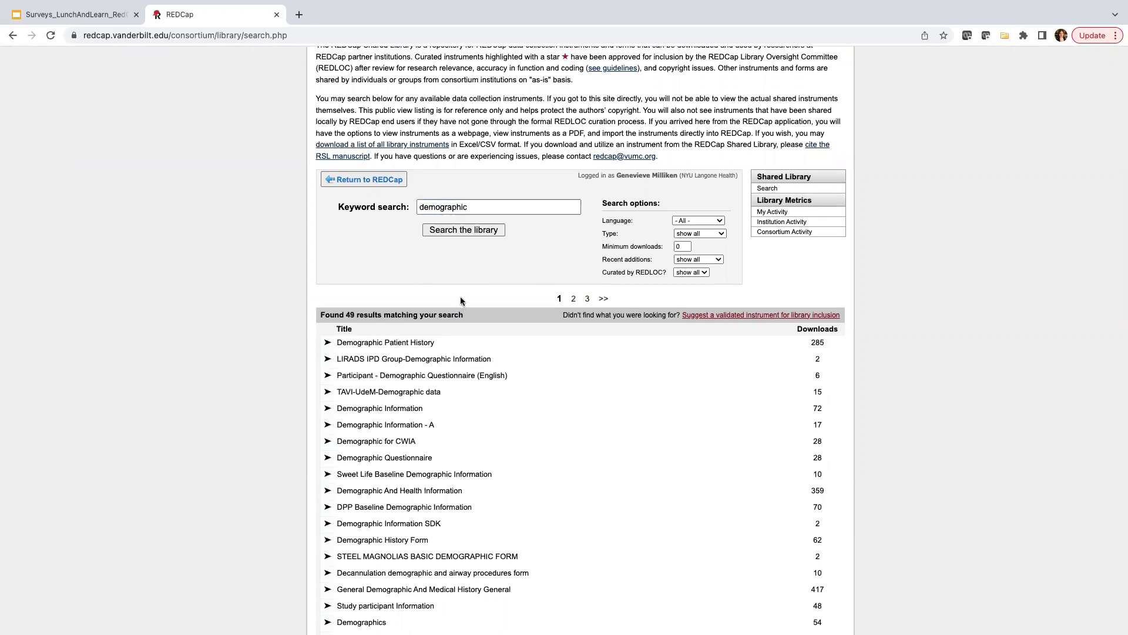
pyautogui.click(587, 299)
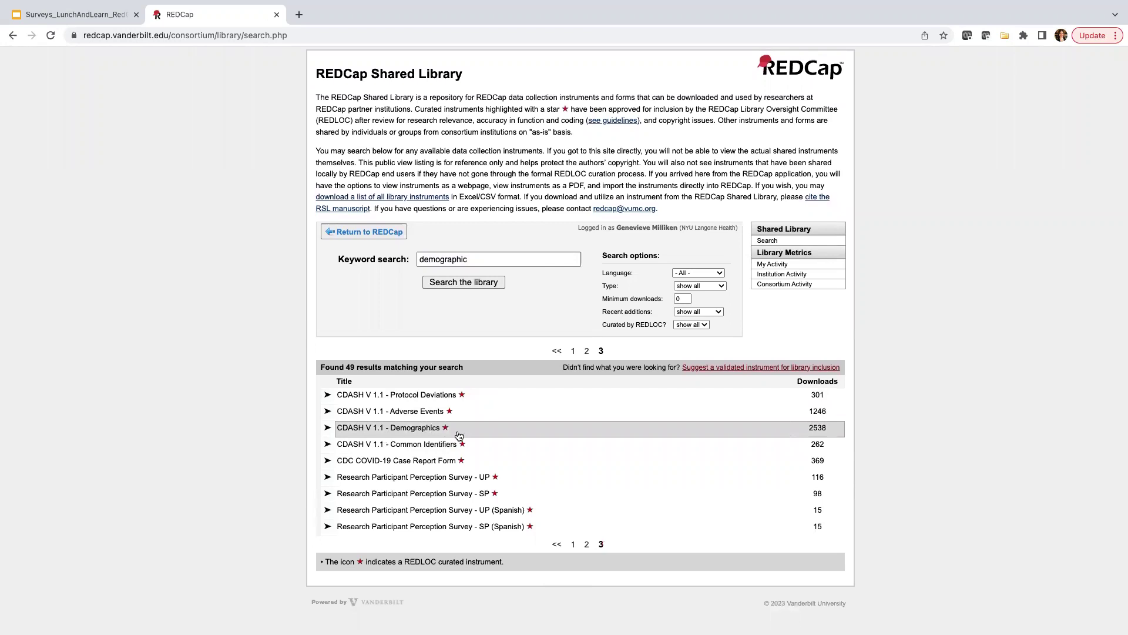
# Expand CDASH V 1.1 - Demographics, choose Import, and accept the shared content terms
pyautogui.click(718, 435)
pyautogui.scroll(-2, 621, 497)
pyautogui.scroll(-1, 621, 496)
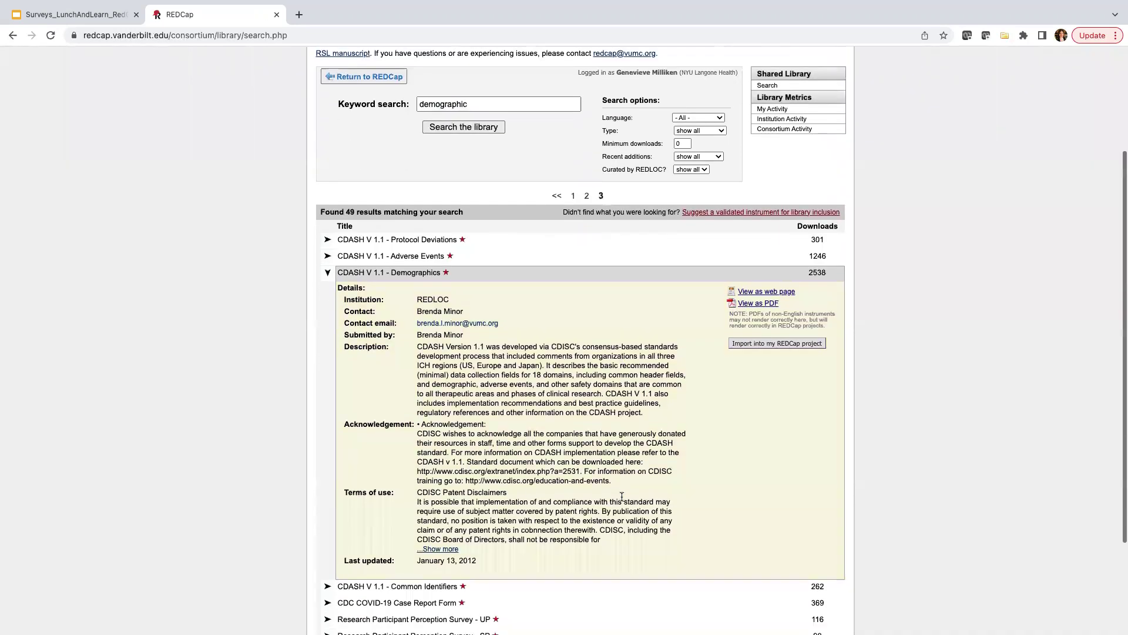
pyautogui.click(736, 344)
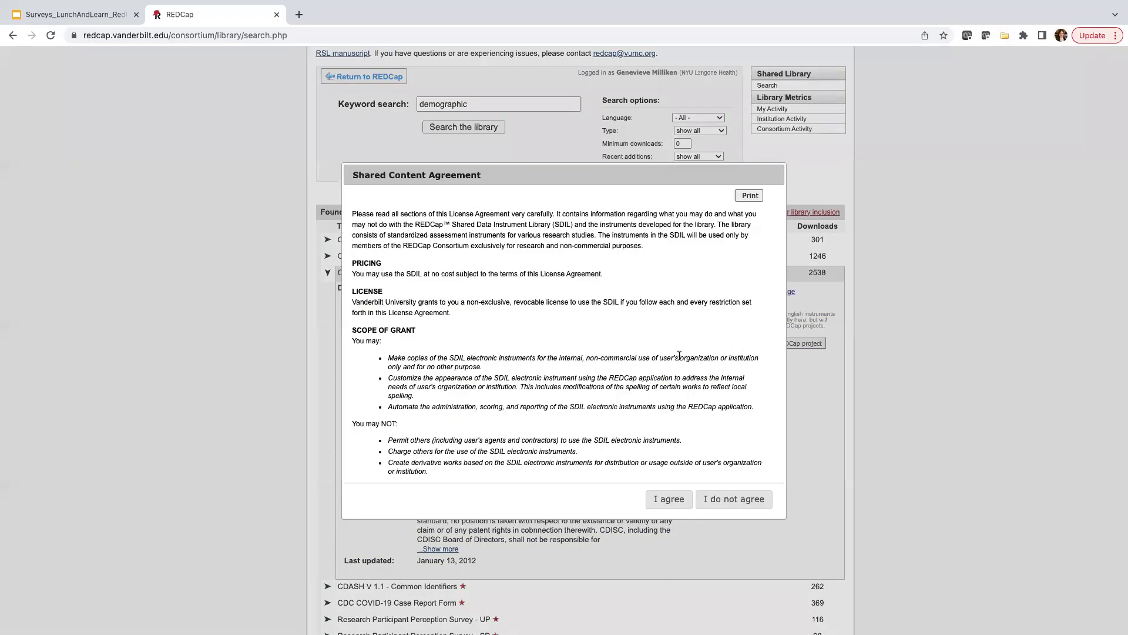
pyautogui.scroll(-5, 438, 434)
pyautogui.scroll(-10, 439, 429)
pyautogui.click(434, 392)
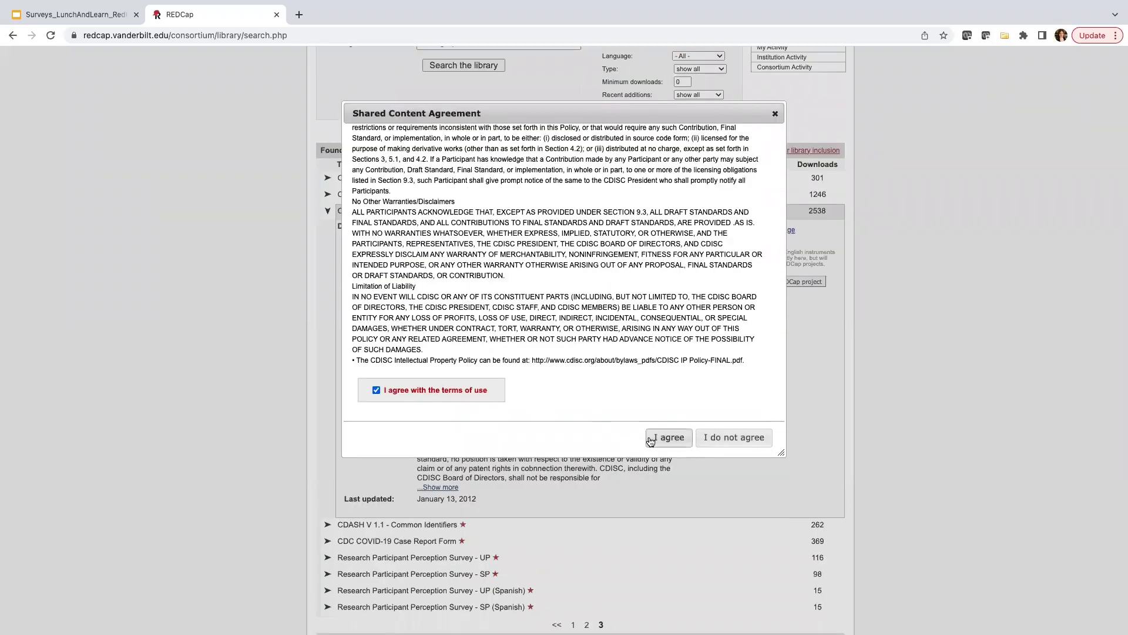
pyautogui.click(663, 438)
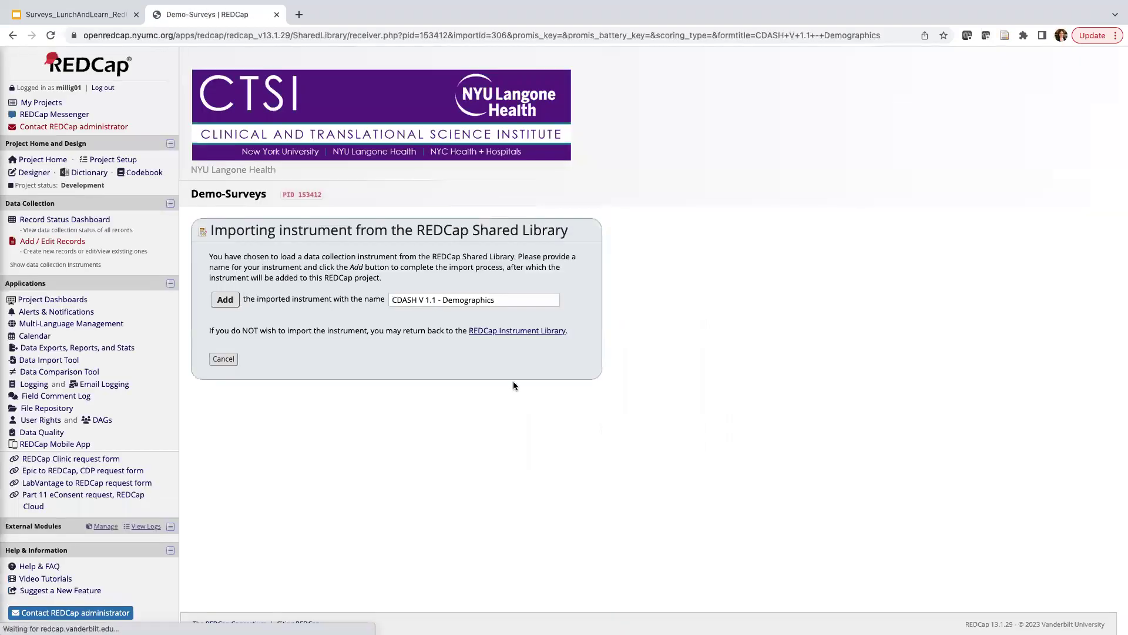
# Add CDASH V 1.1 - Demographics to Demo-Surveys and return to the previous page
pyautogui.click(226, 303)
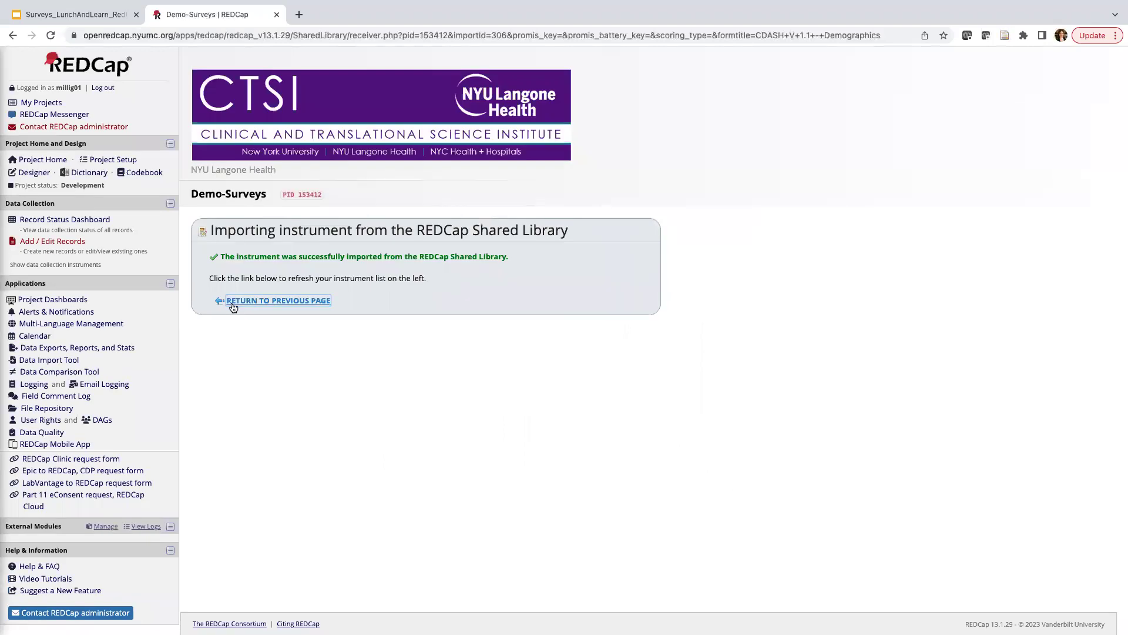
pyautogui.click(234, 301)
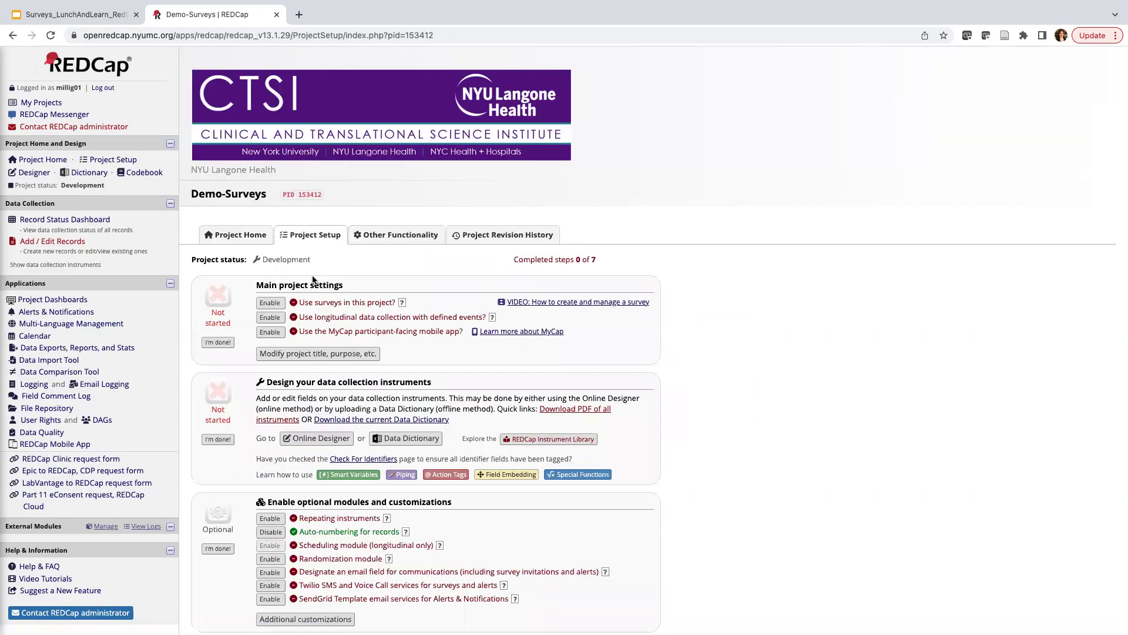
# Enable 'Use surveys in this project?' on the Project Setup page
pyautogui.moveTo(256, 285); pyautogui.dragTo(346, 288)
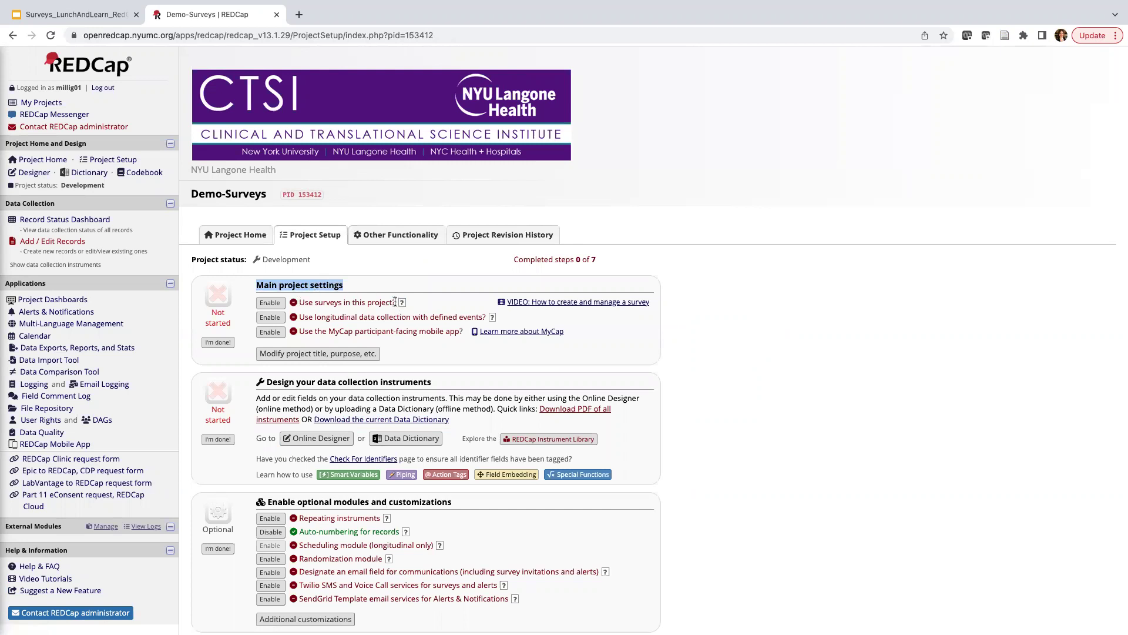
pyautogui.click(270, 303)
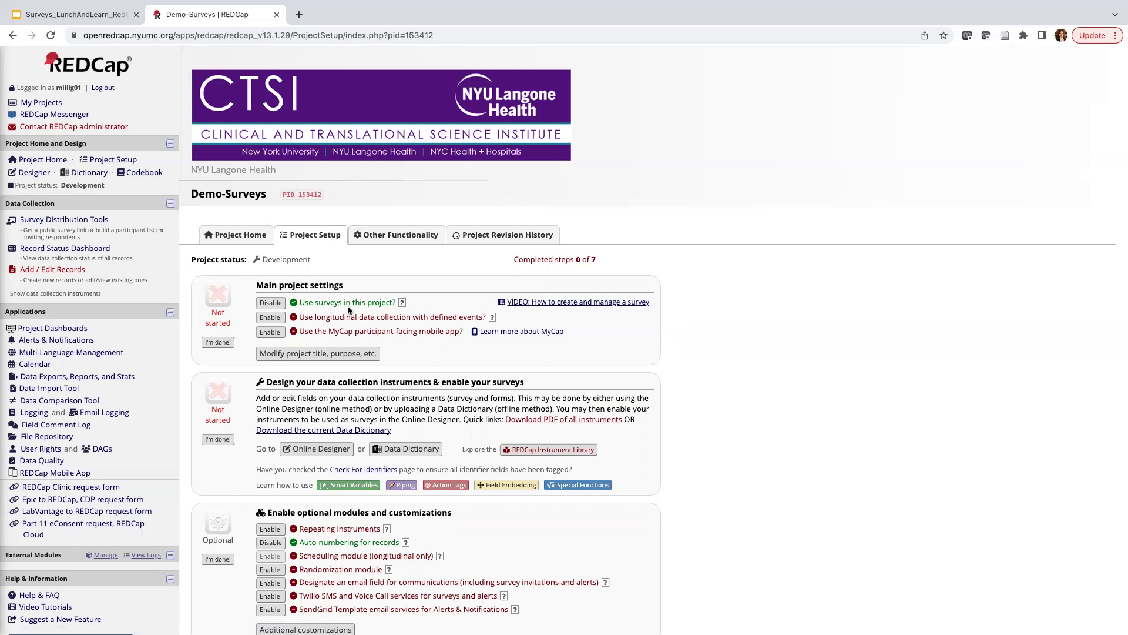
# In the Online Designer, enable Nacho Craving Index Survey as a survey
pyautogui.click(27, 173)
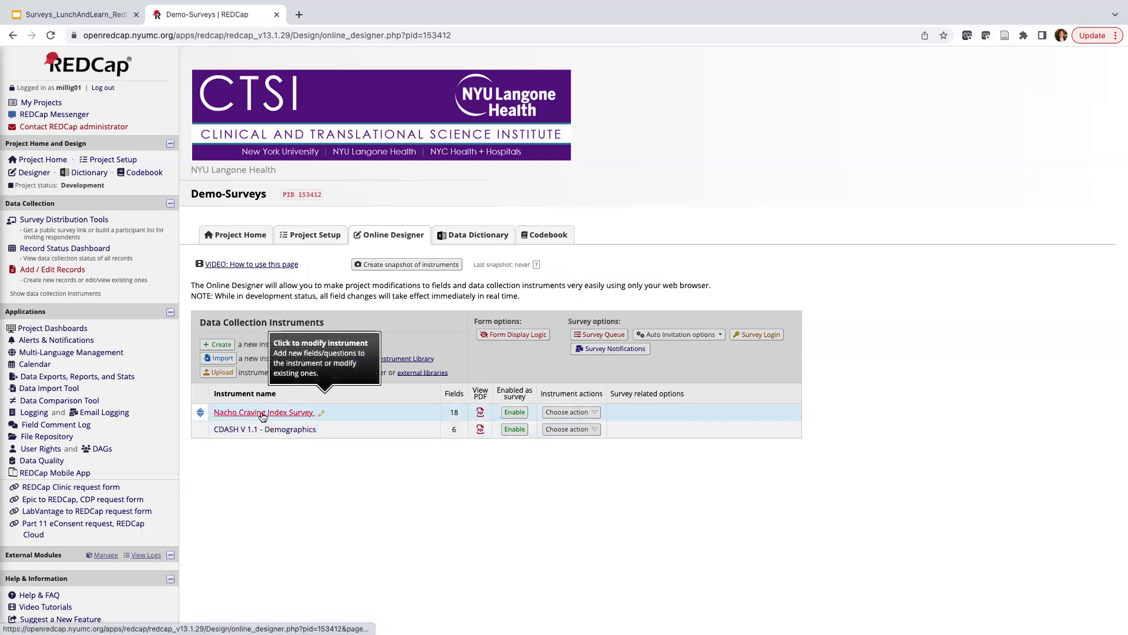
pyautogui.click(521, 415)
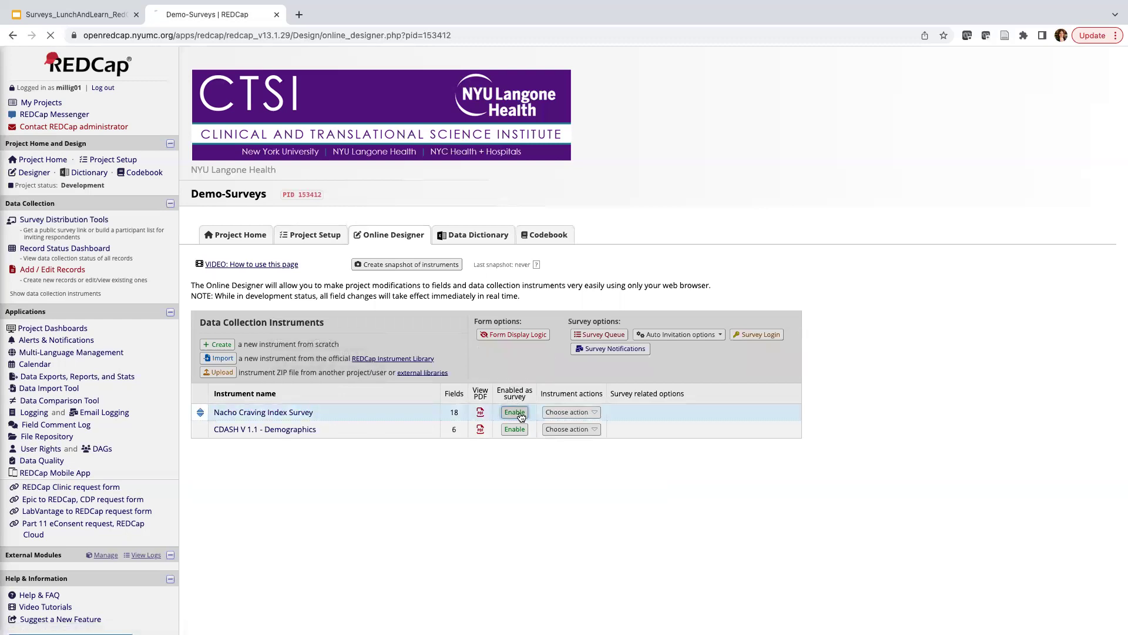